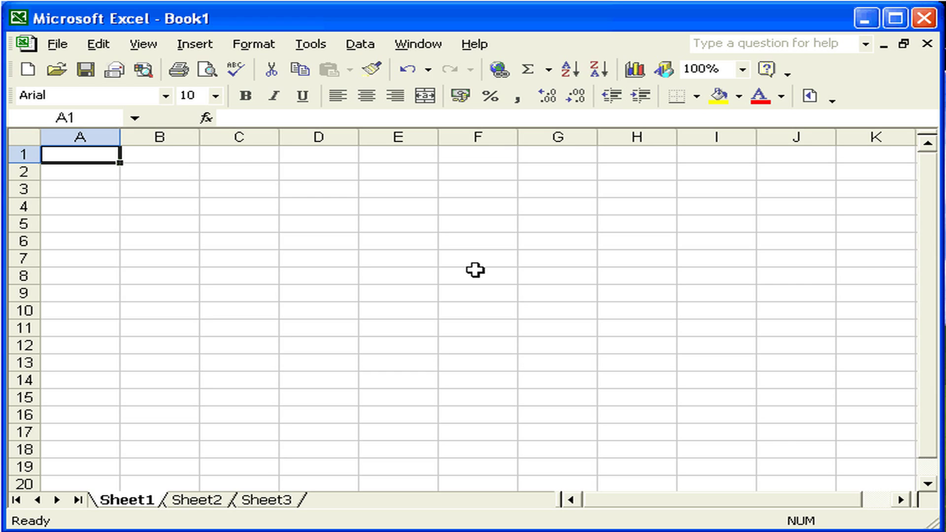
# Open the Record Macro dialog from Tools > Macro > Record New Macro
pyautogui.click(310, 44)
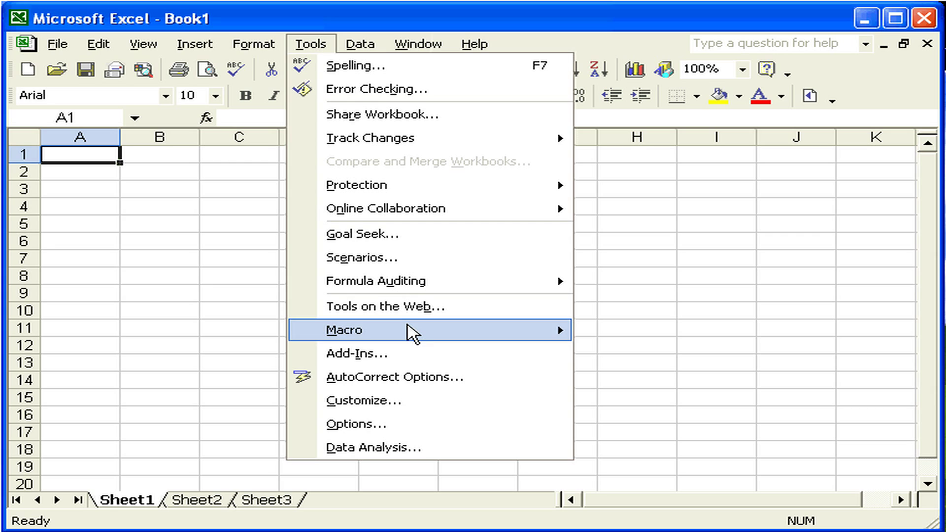
pyautogui.moveTo(429, 329)
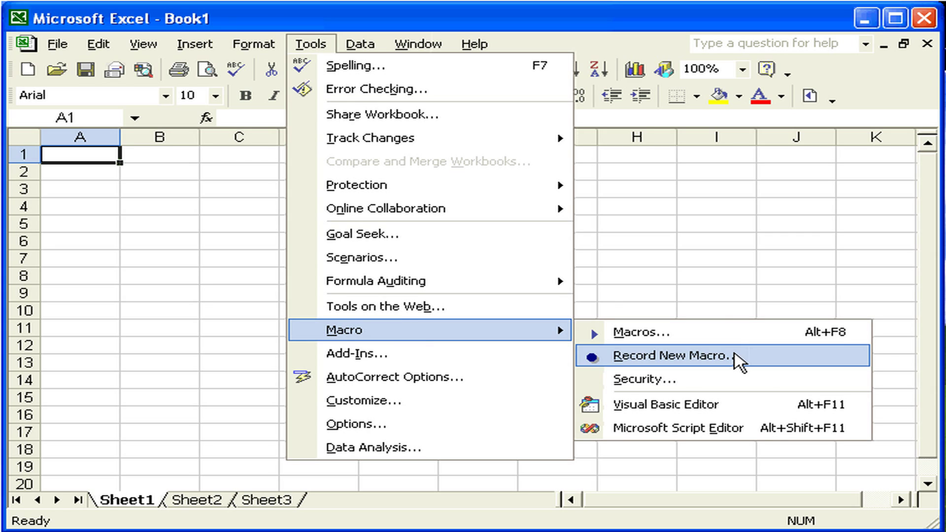
pyautogui.click(670, 355)
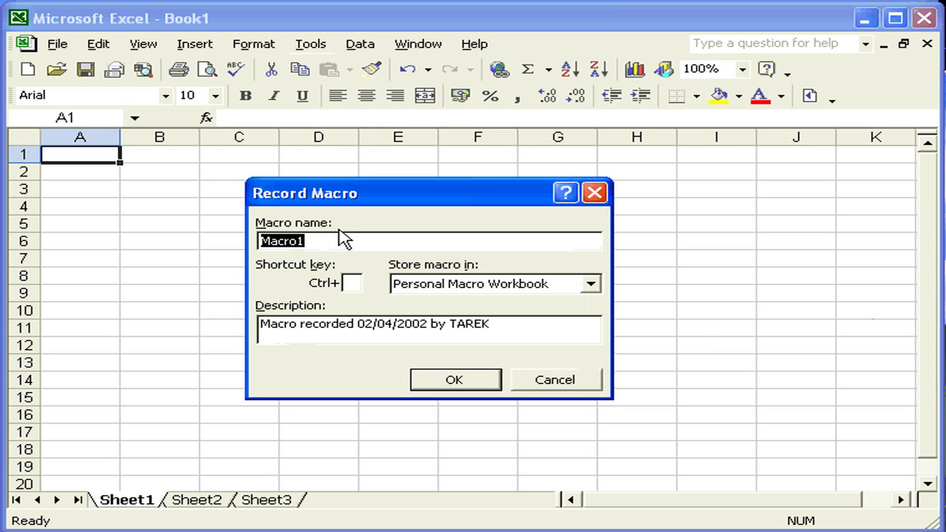
# Name the macro name_address and assign it the shortcut Ctrl+a
pyautogui.write('name_address')
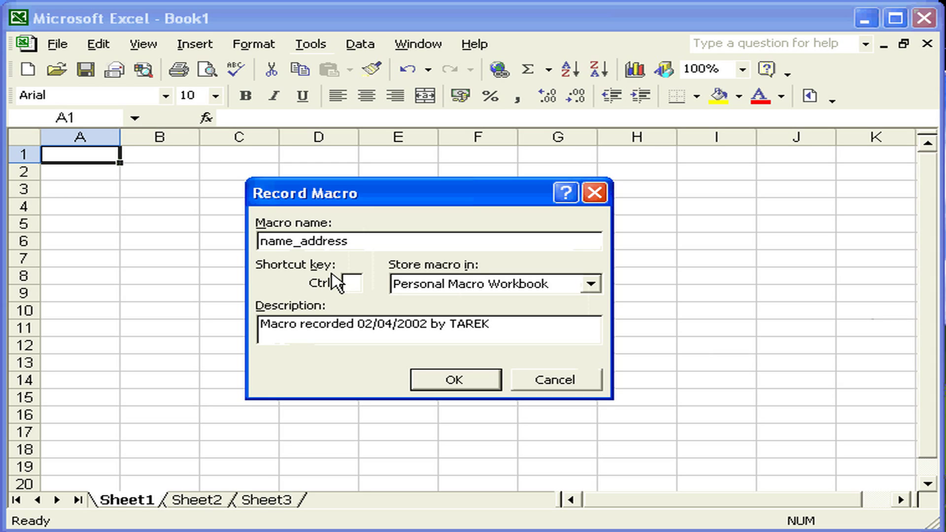
pyautogui.click(353, 284)
pyautogui.write('a')
pyautogui.click(591, 285)
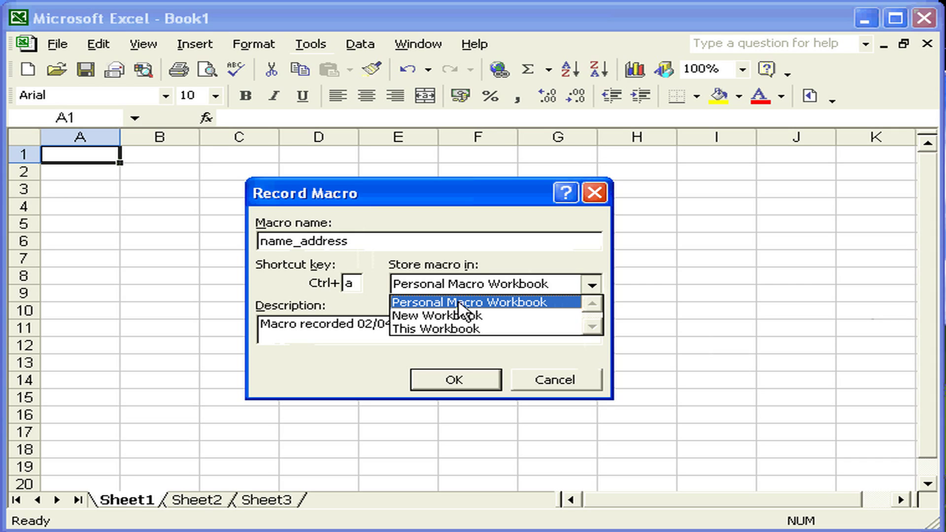
# Keep the macro in the Personal Macro Workbook, replace the description's author name, and begin recording
pyautogui.click(460, 302)
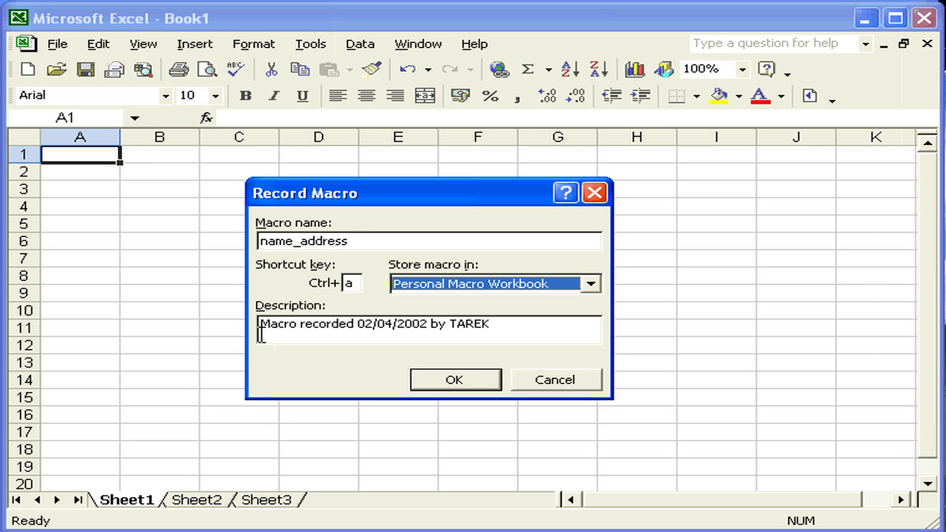
pyautogui.moveTo(450, 325); pyautogui.dragTo(497, 324)
pyautogui.write('DIAA')
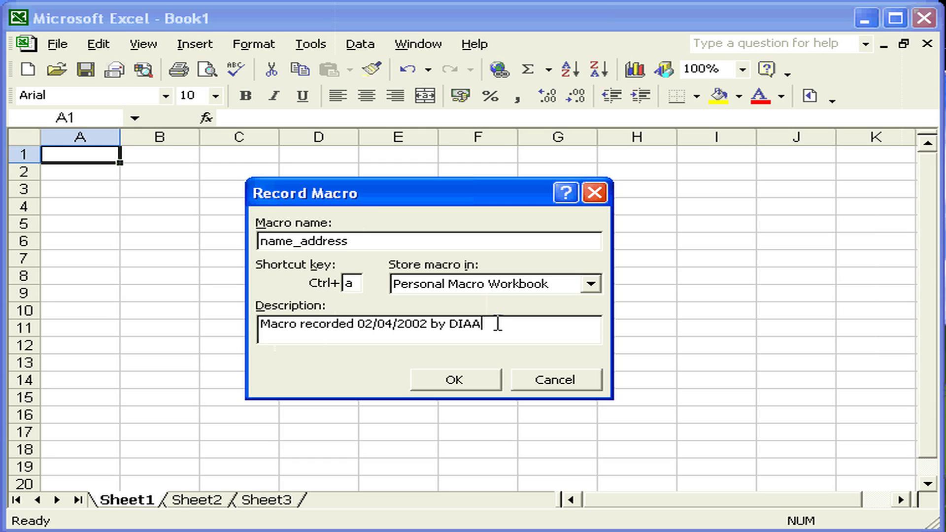
pyautogui.click(454, 379)
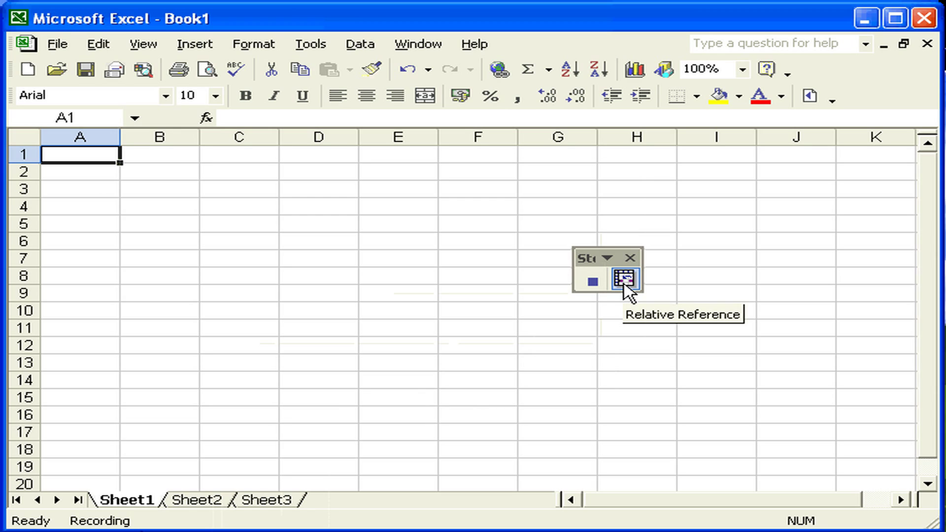
# Turn on relative references and enter 'PC LAB Graphics' in A1 as 14-point bold italic
pyautogui.click(624, 281)
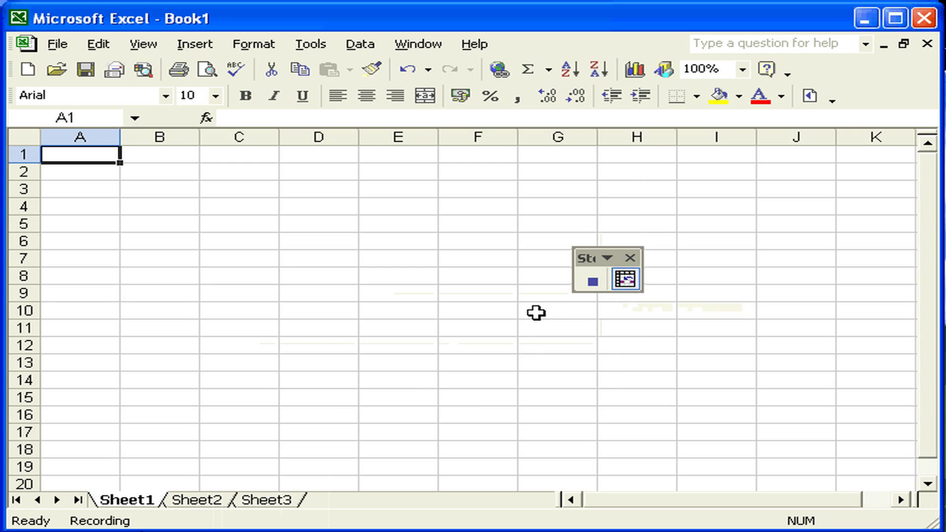
pyautogui.click(216, 96)
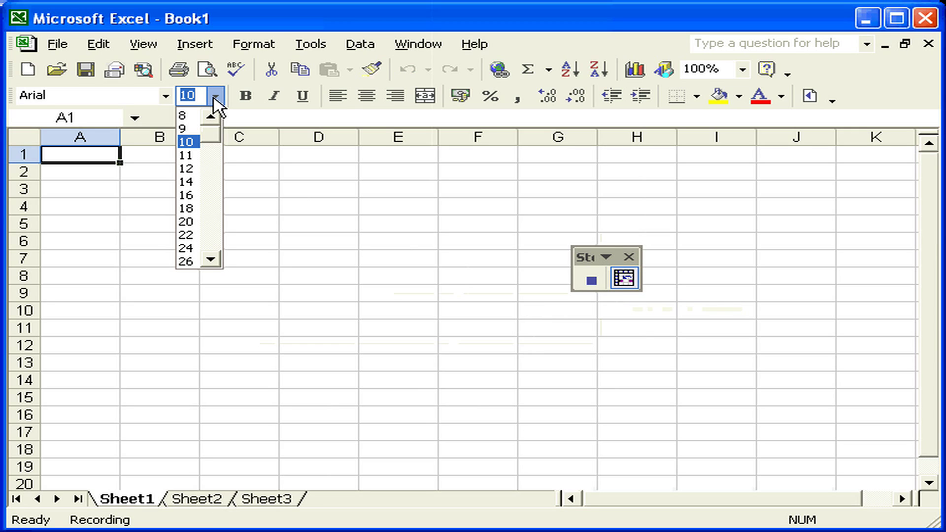
pyautogui.click(186, 182)
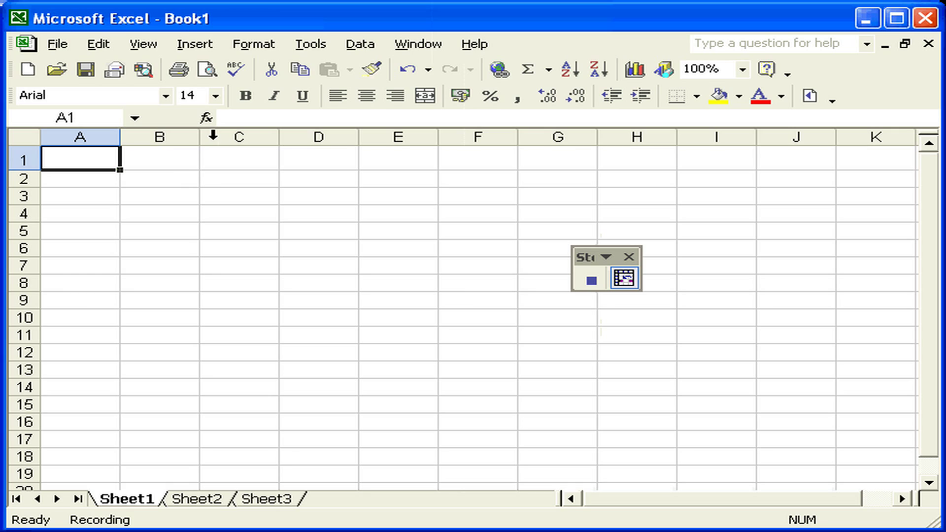
pyautogui.click(247, 97)
pyautogui.click(275, 97)
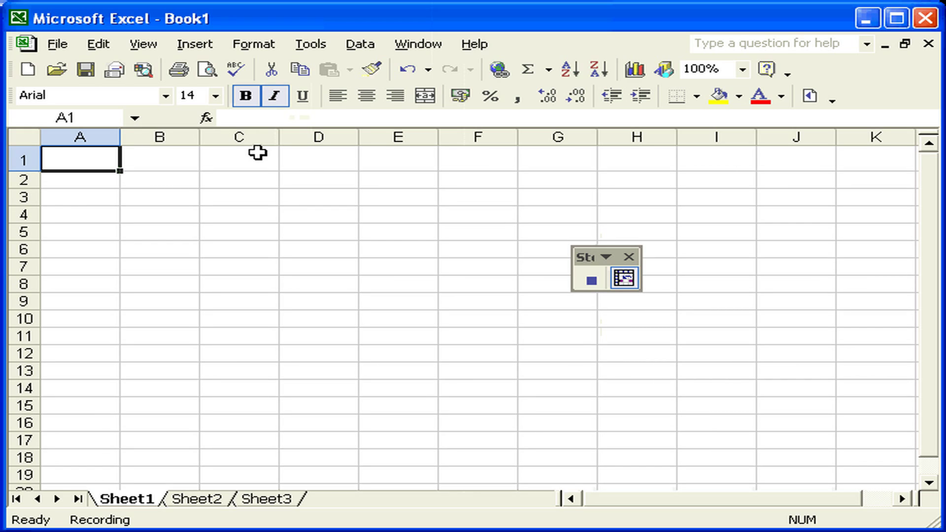
pyautogui.write('P')
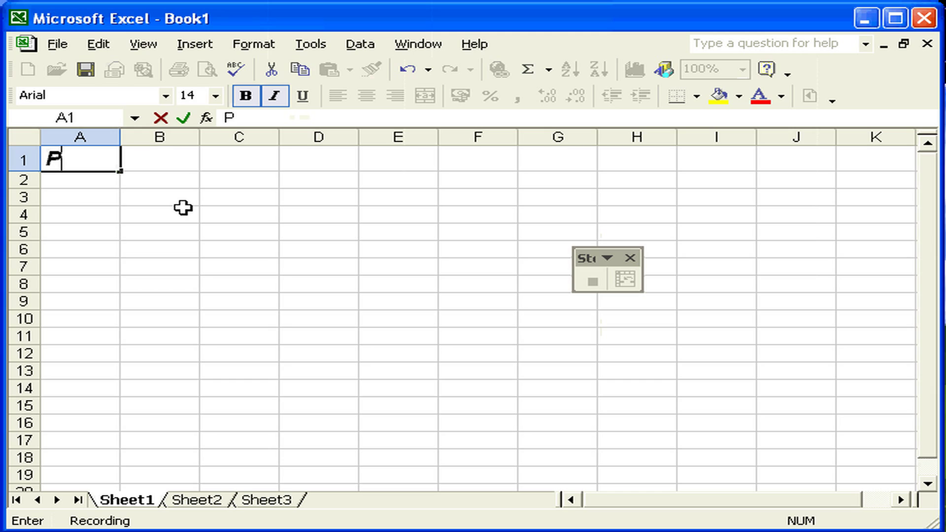
pyautogui.write('C LAB Graphics')
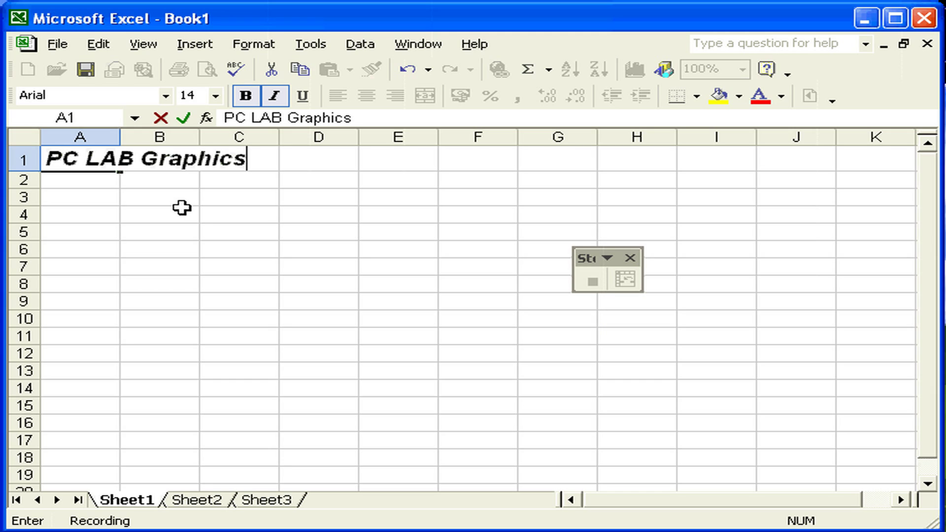
pyautogui.click(90, 182)
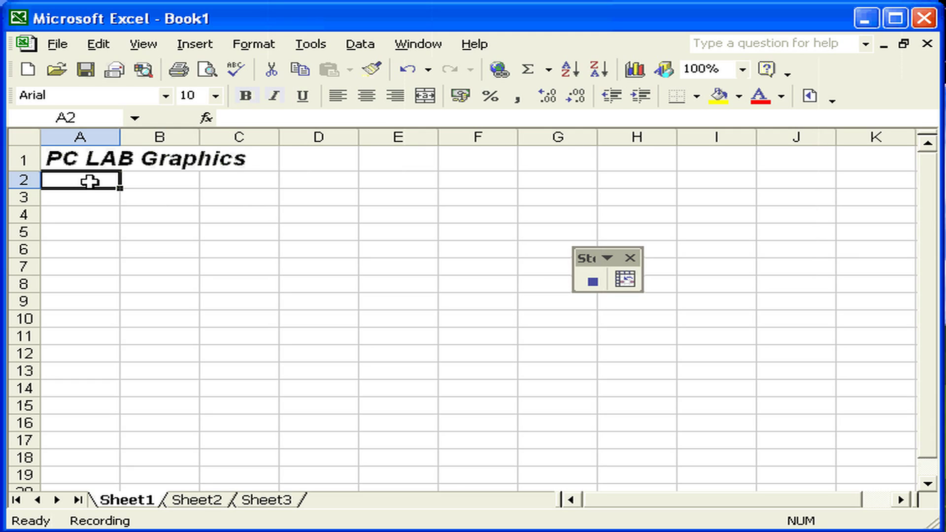
# Set A2 to 8-point italic and enter the company's street address there
pyautogui.click(215, 96)
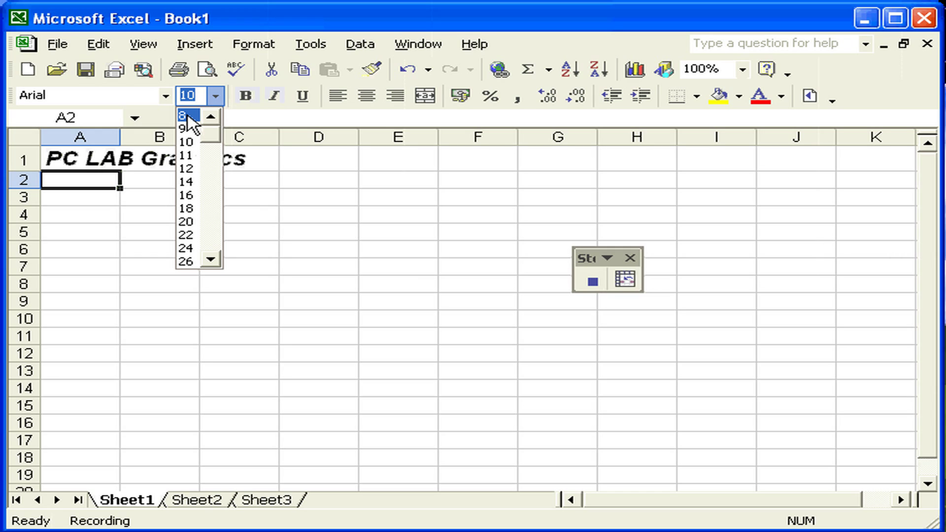
pyautogui.click(188, 117)
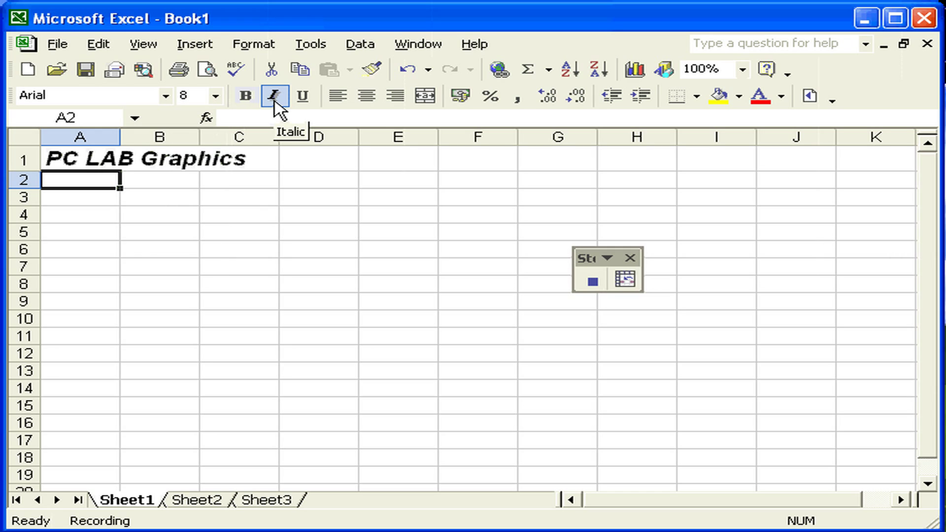
pyautogui.click(275, 99)
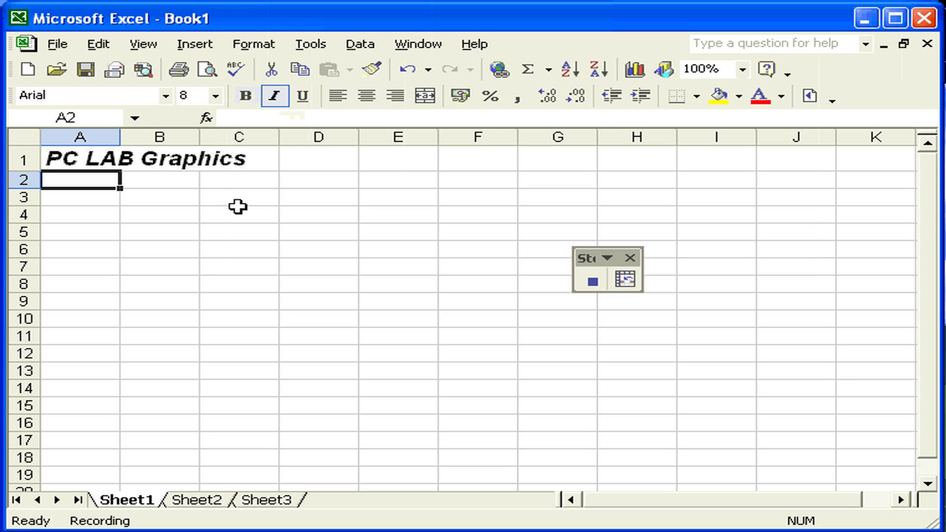
pyautogui.write('4')
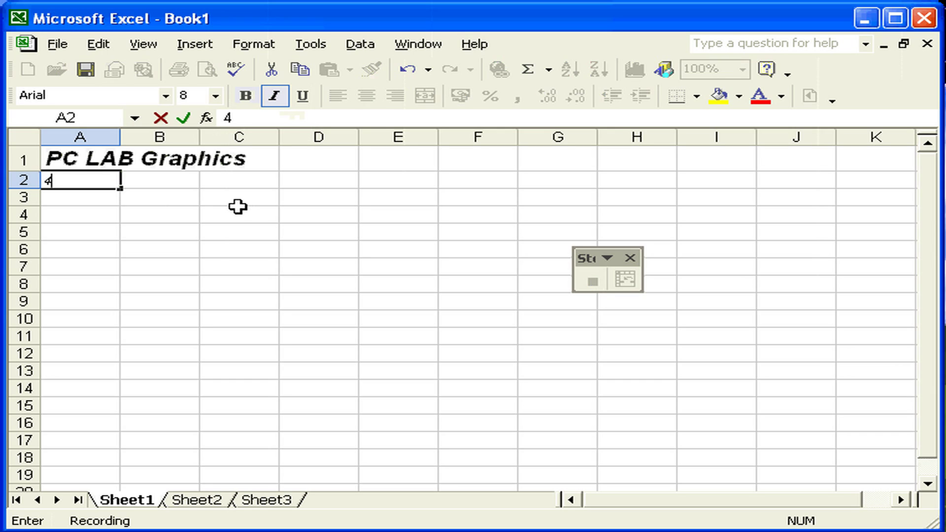
pyautogui.write('27 Ramsis')
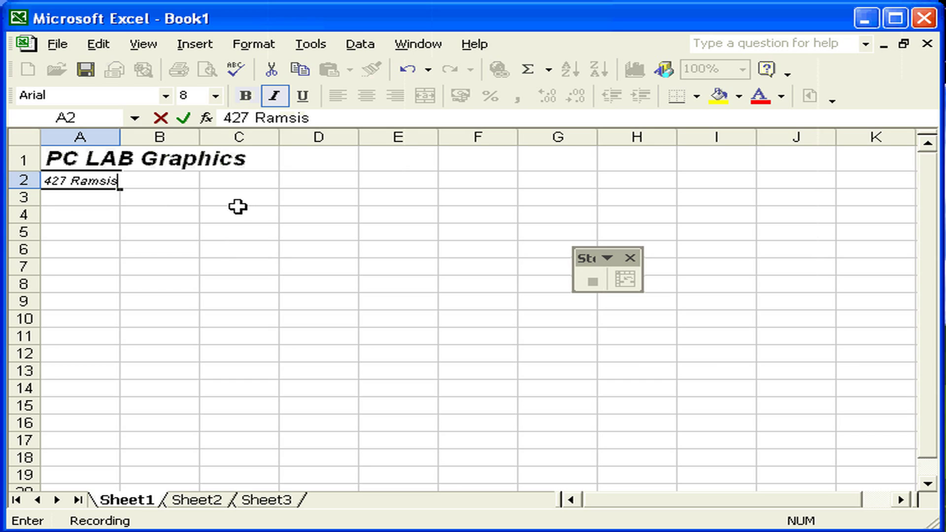
pyautogui.write(' Street, Cairo, E')
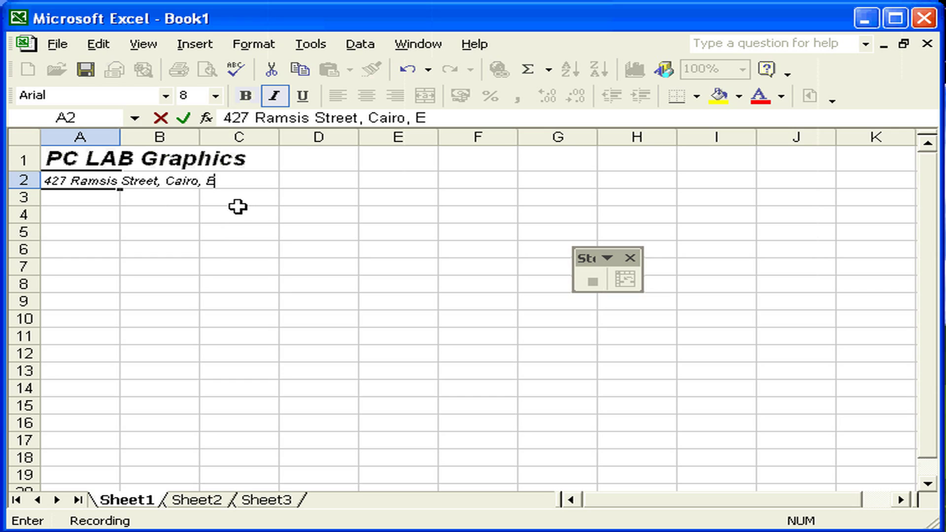
pyautogui.write('gypt')
pyautogui.press('Return')
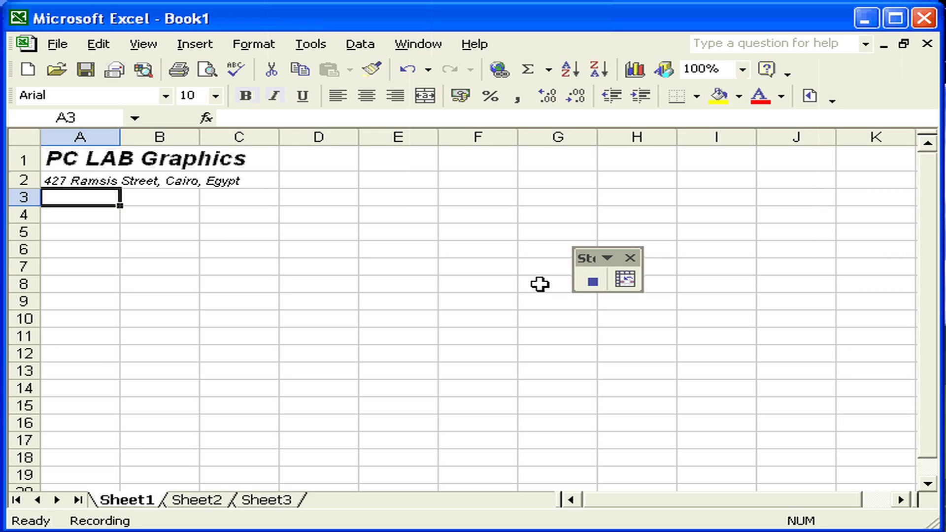
# End the name_address macro recording from the Stop Recording toolbar
pyautogui.click(589, 284)
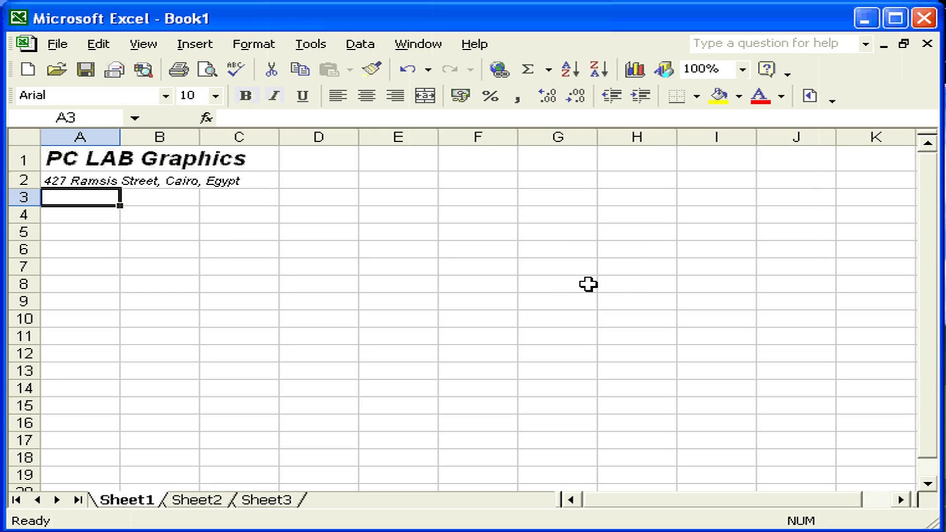